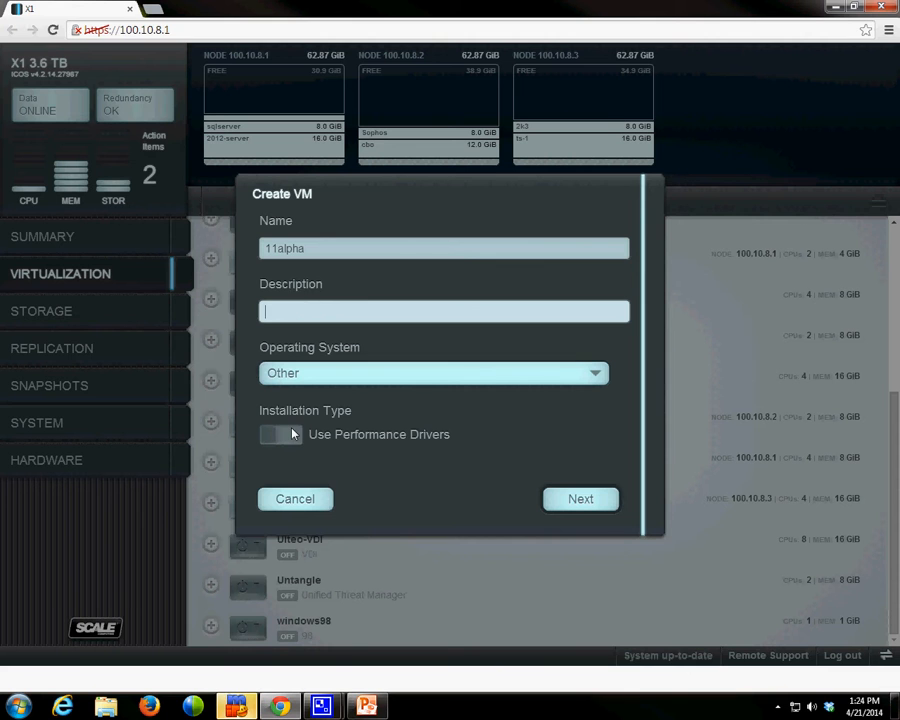
Step: Describe the new VM 11alpha as sql and set its operating system to Windows Server 2008 R2
{"action": "type", "text": "sql"}
{"action": "left_click", "coordinate": [358, 378]}
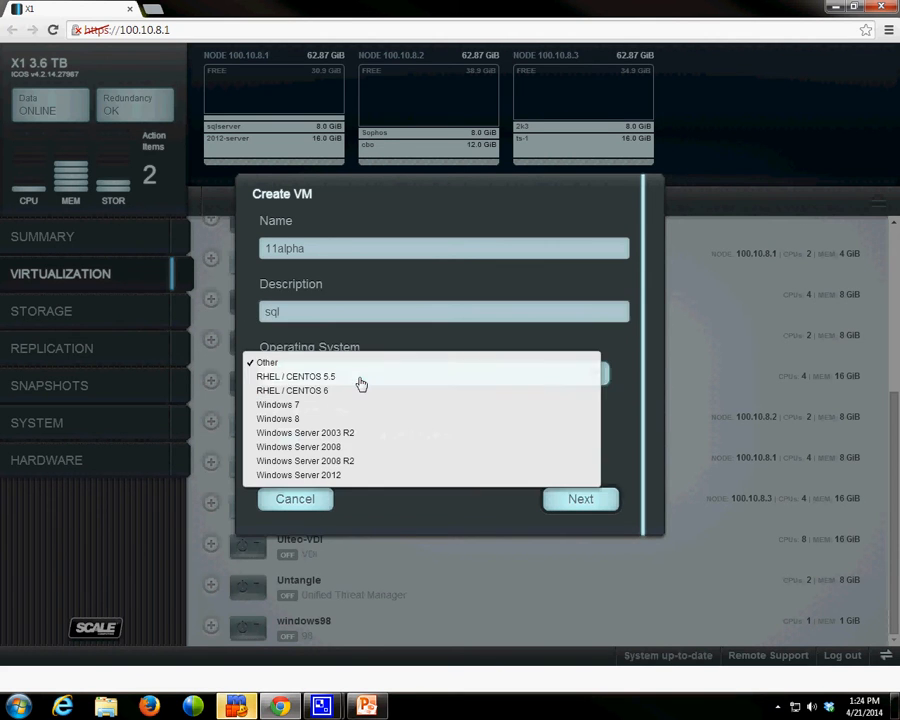
{"action": "left_click", "coordinate": [347, 461]}
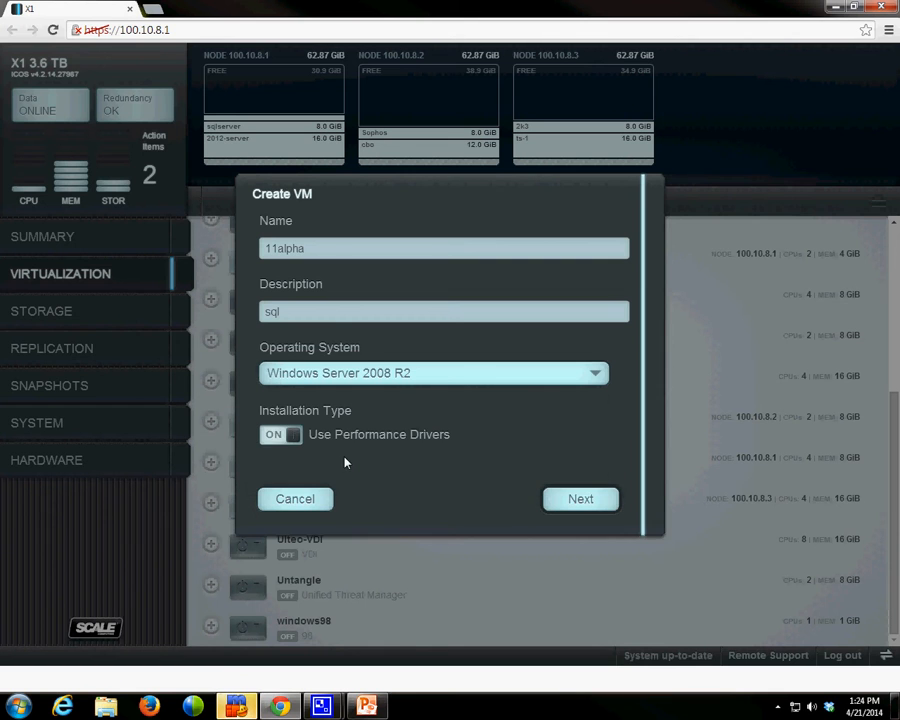
{"action": "left_click", "coordinate": [598, 507]}
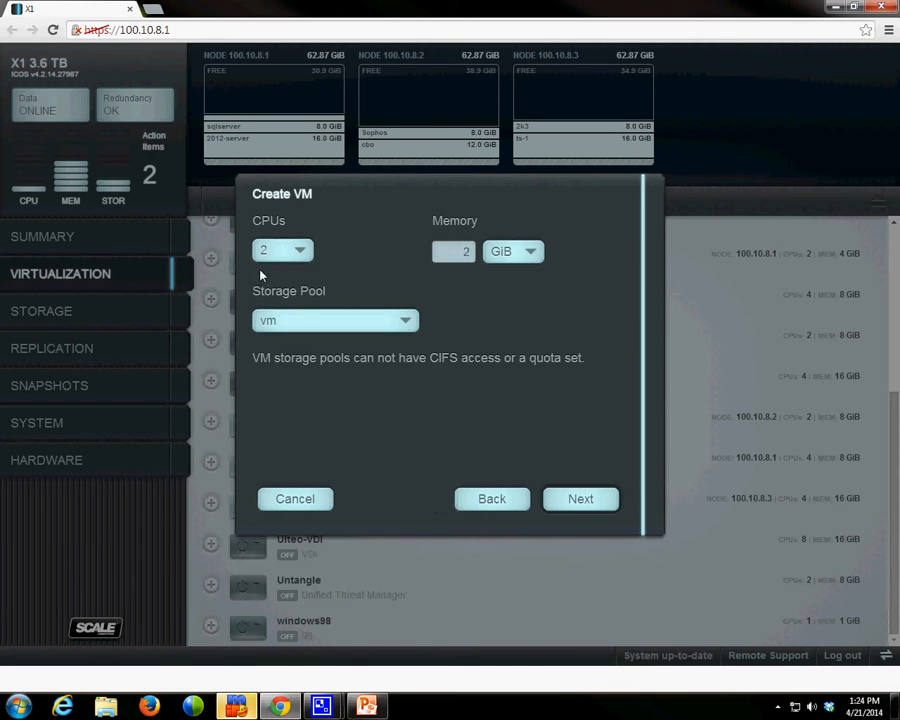
Step: Give the VM 4 GiB of memory and keep the 100 GB VIRTIO drive
{"action": "double_click", "coordinate": [466, 253]}
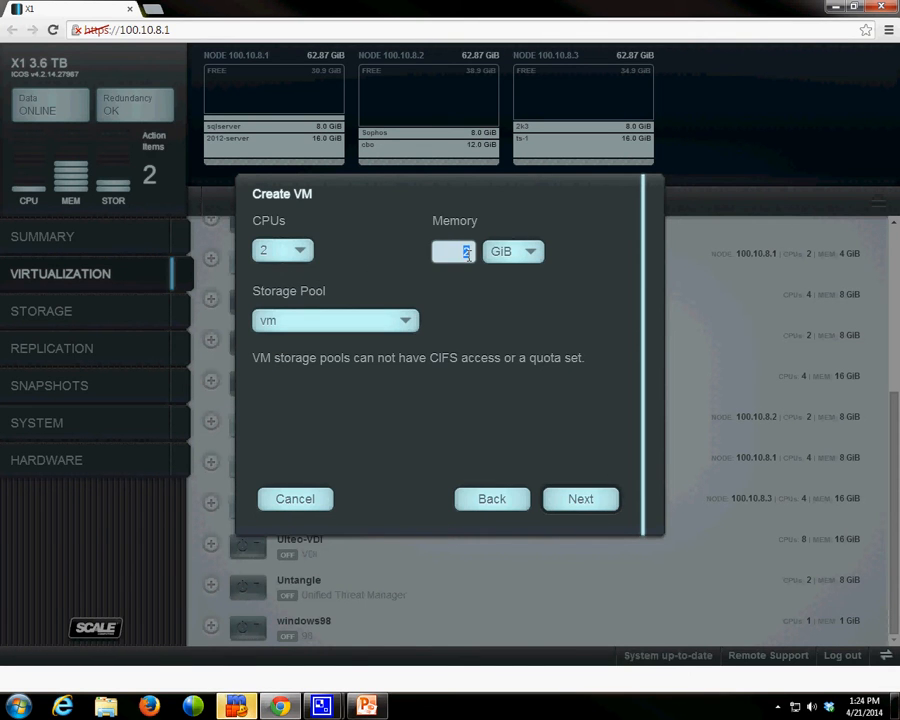
{"action": "left_click", "coordinate": [572, 498]}
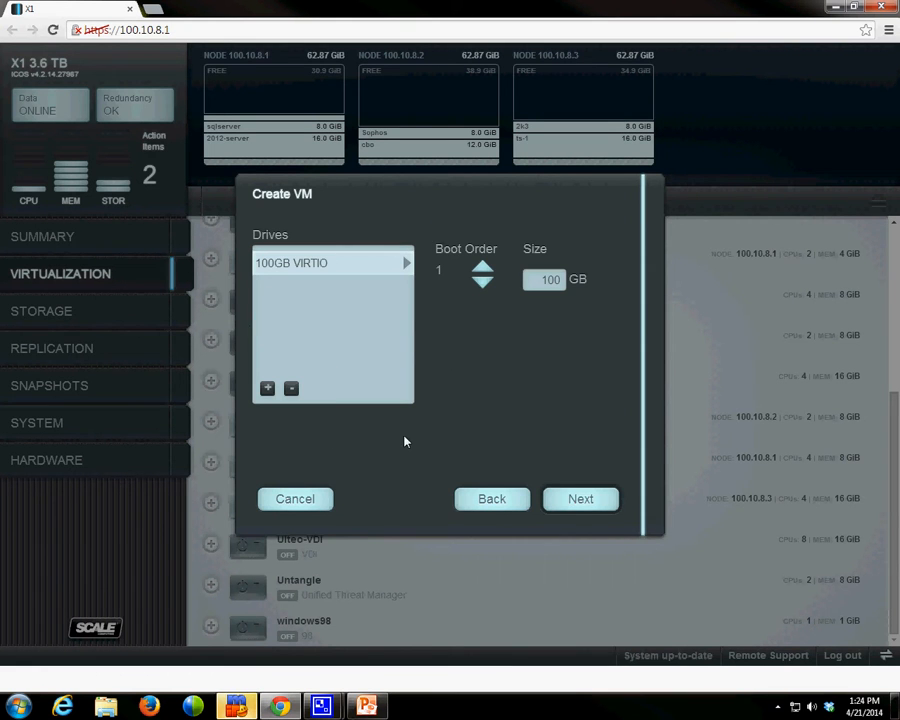
{"action": "left_click", "coordinate": [582, 505]}
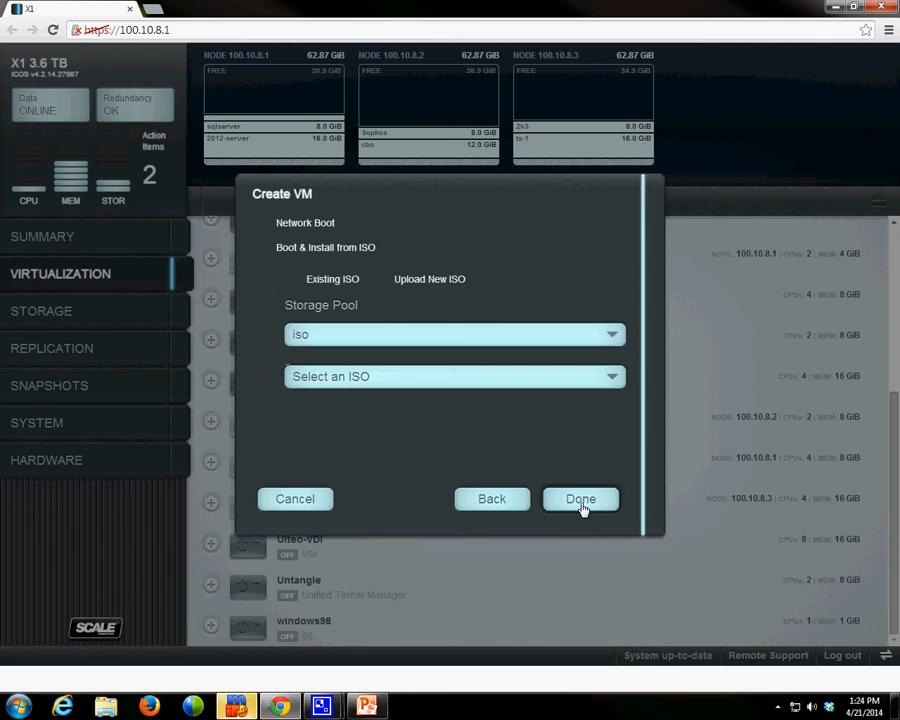
Step: Select the existing en_windows_server_2008_r2_standard_enterprise_datacenter_and_web_with_sp1 ISO as install media and finish creating the VM
{"action": "left_click", "coordinate": [333, 390]}
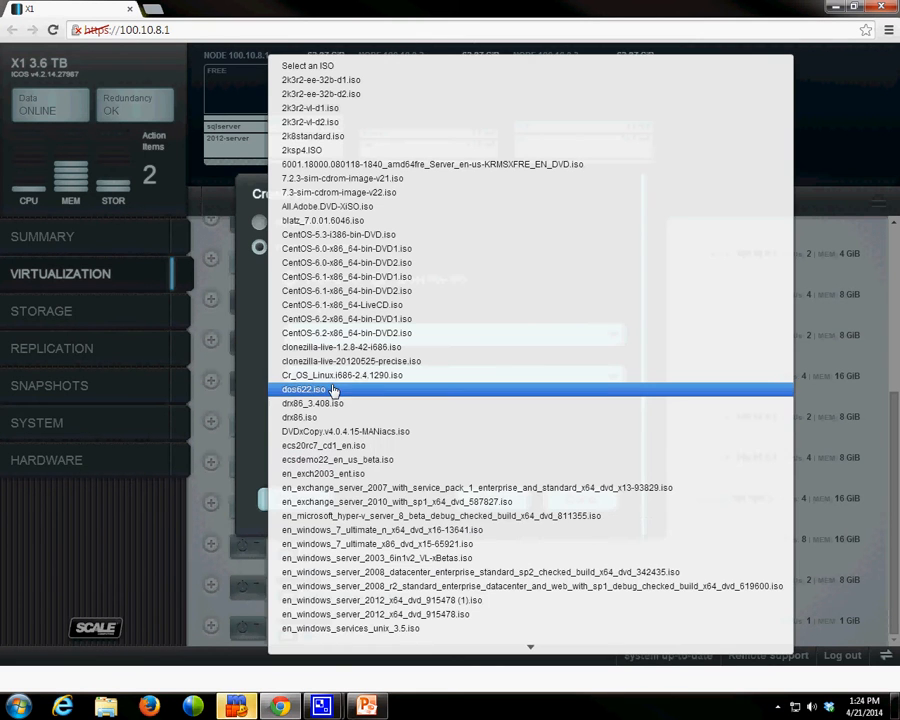
{"action": "left_click", "coordinate": [395, 587]}
{"action": "left_click", "coordinate": [563, 507]}
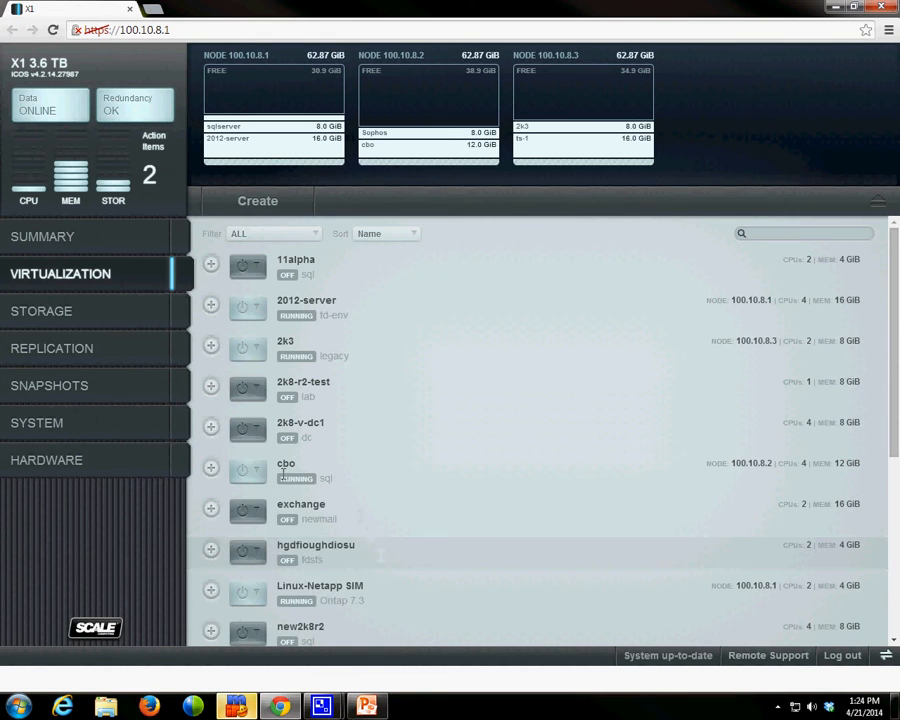
Step: Show the details of the 11alpha VM and start it
{"action": "left_click", "coordinate": [211, 264]}
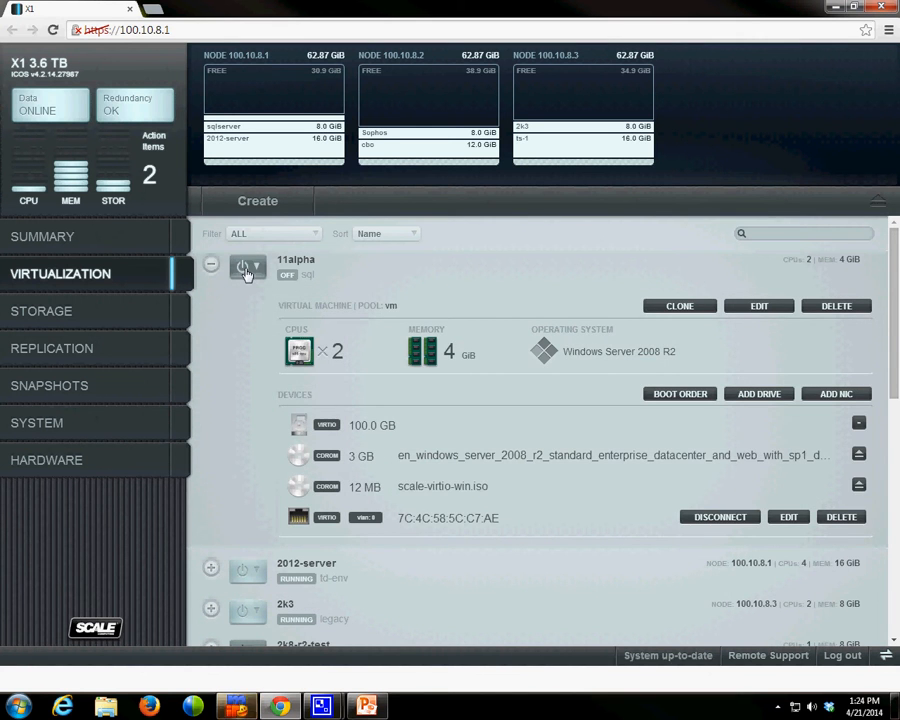
{"action": "left_click", "coordinate": [249, 266]}
{"action": "left_click", "coordinate": [260, 330]}
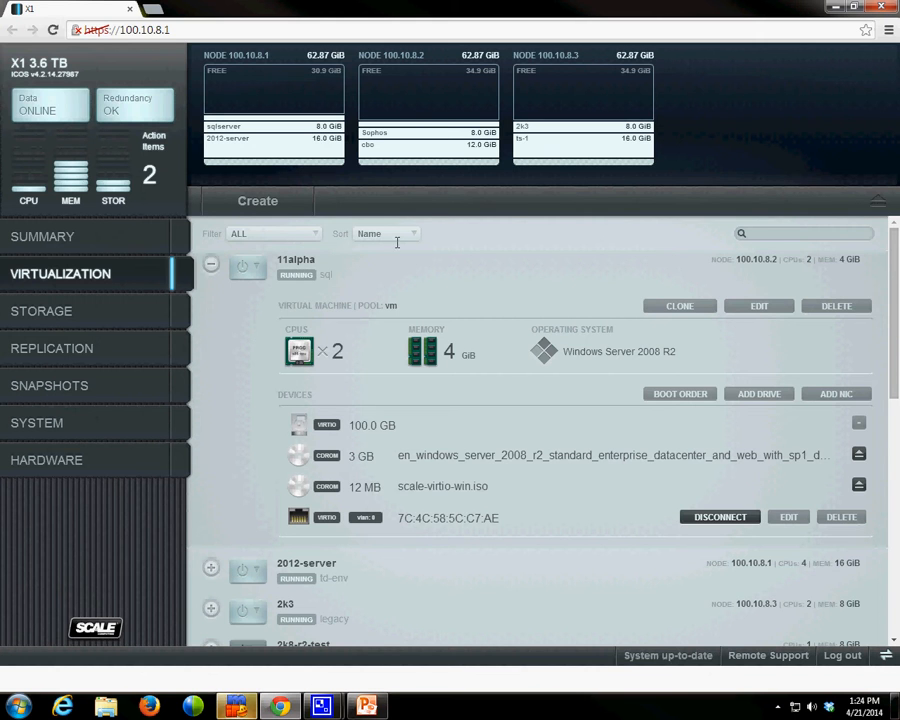
Step: Open the console of 11alpha on node 100.10.8.2 and reposition its window below the node overview
{"action": "left_click", "coordinate": [447, 132]}
{"action": "left_click", "coordinate": [399, 141]}
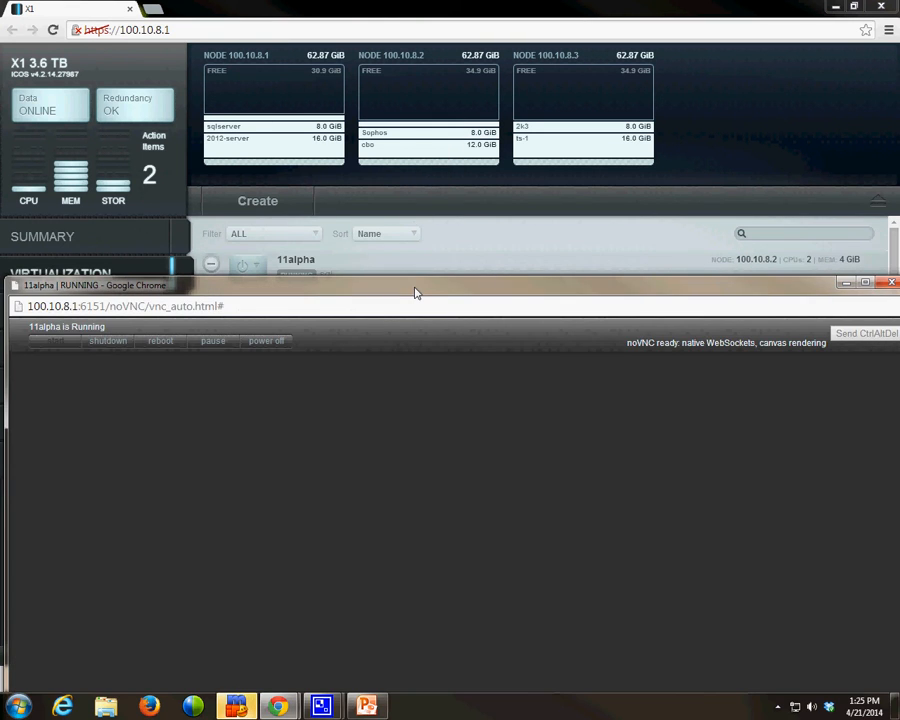
{"action": "left_click_drag", "start_coordinate": [416, 293], "coordinate": [408, 195]}
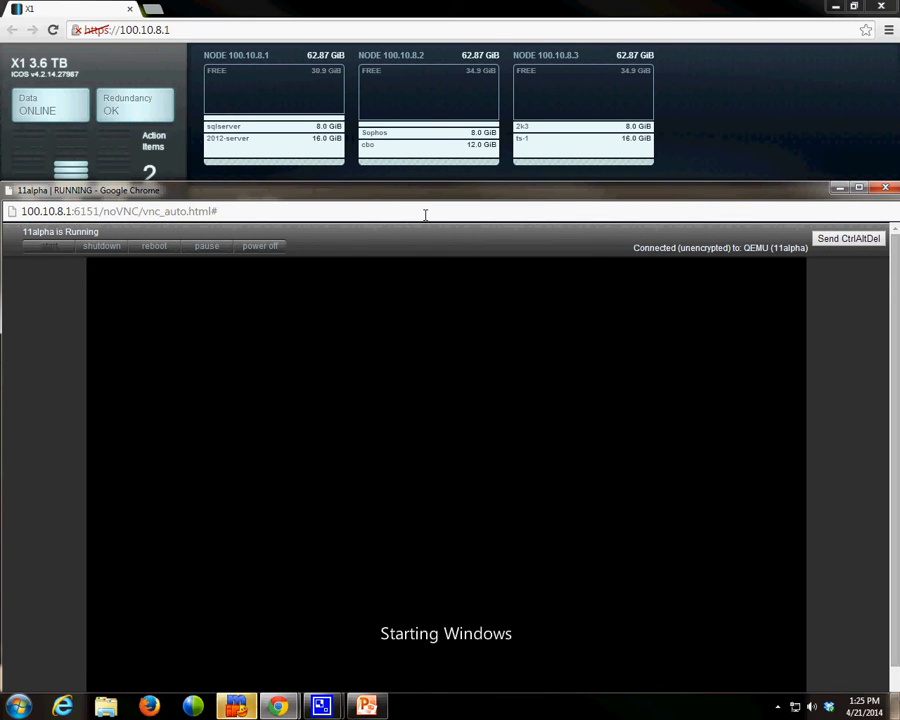
Step: Move the running 11alpha VM to node 100.10.8.1 and bring its console back into view below the nodes
{"action": "left_click", "coordinate": [419, 134]}
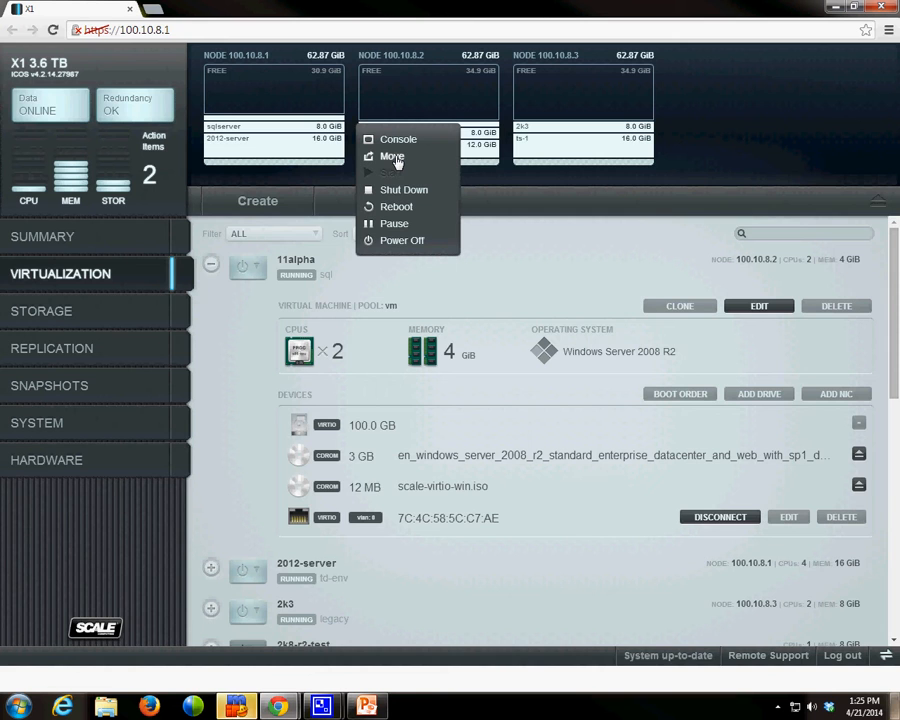
{"action": "left_click", "coordinate": [393, 157]}
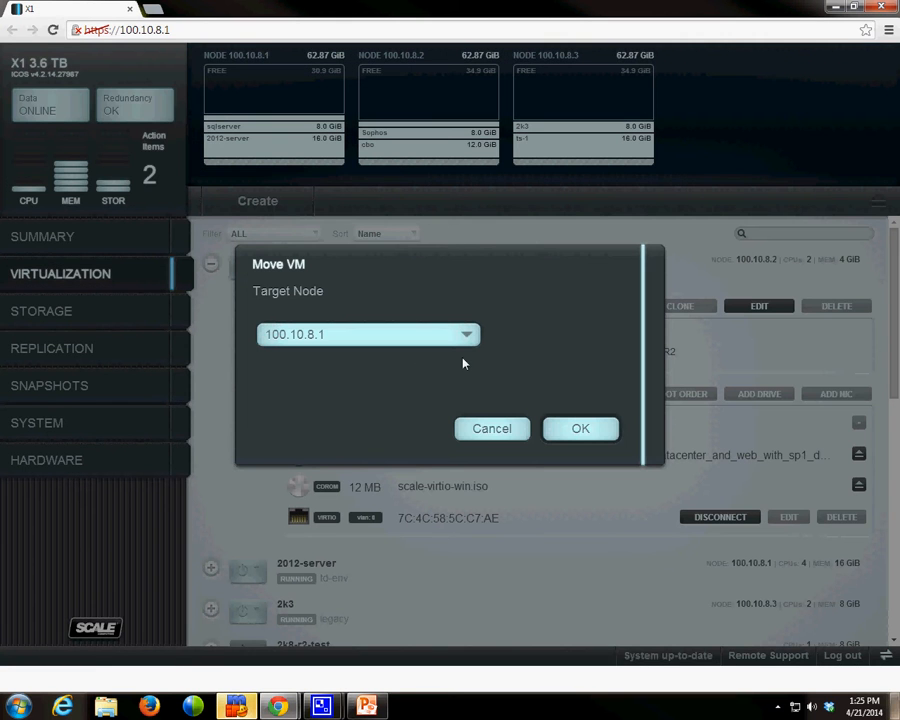
{"action": "left_click", "coordinate": [575, 430]}
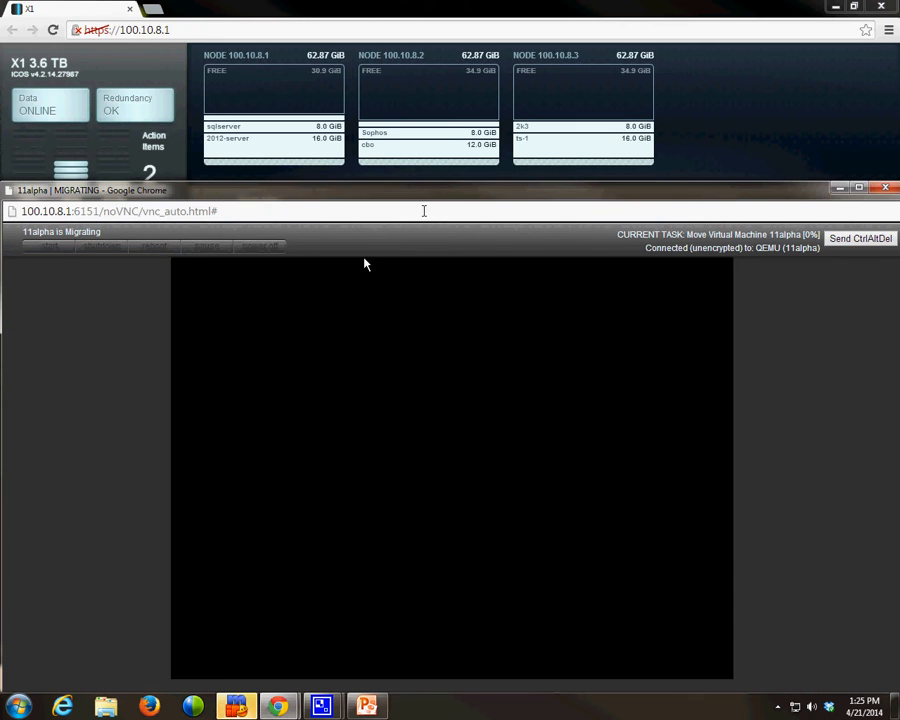
{"action": "left_click_drag", "start_coordinate": [426, 199], "coordinate": [426, 191]}
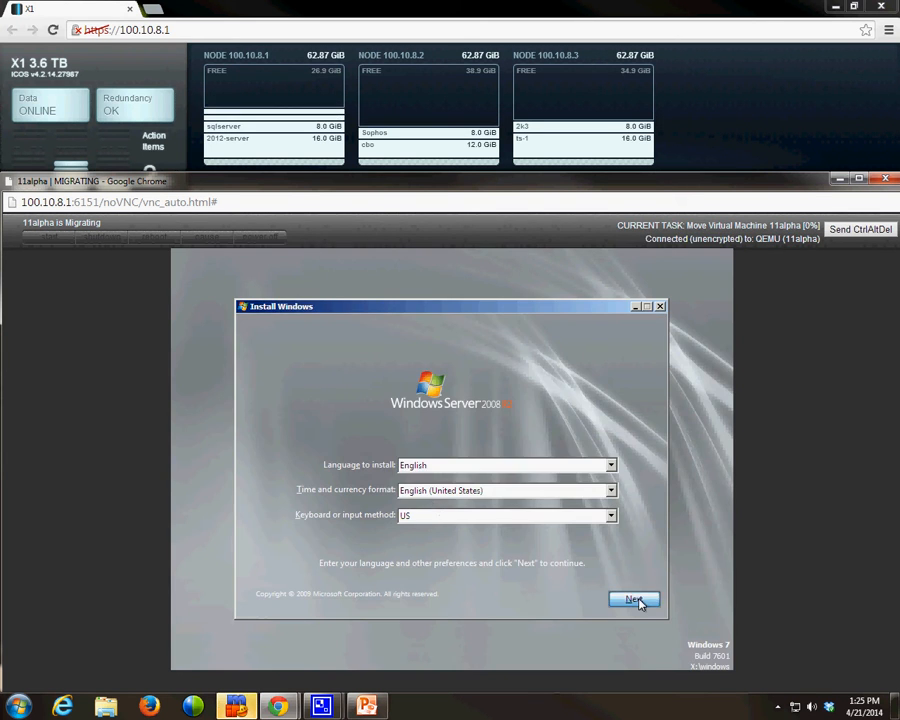
Step: Begin Windows setup with the default English settings, choose the SERVERDATACENTER edition and accept the license terms
{"action": "left_click", "coordinate": [641, 605]}
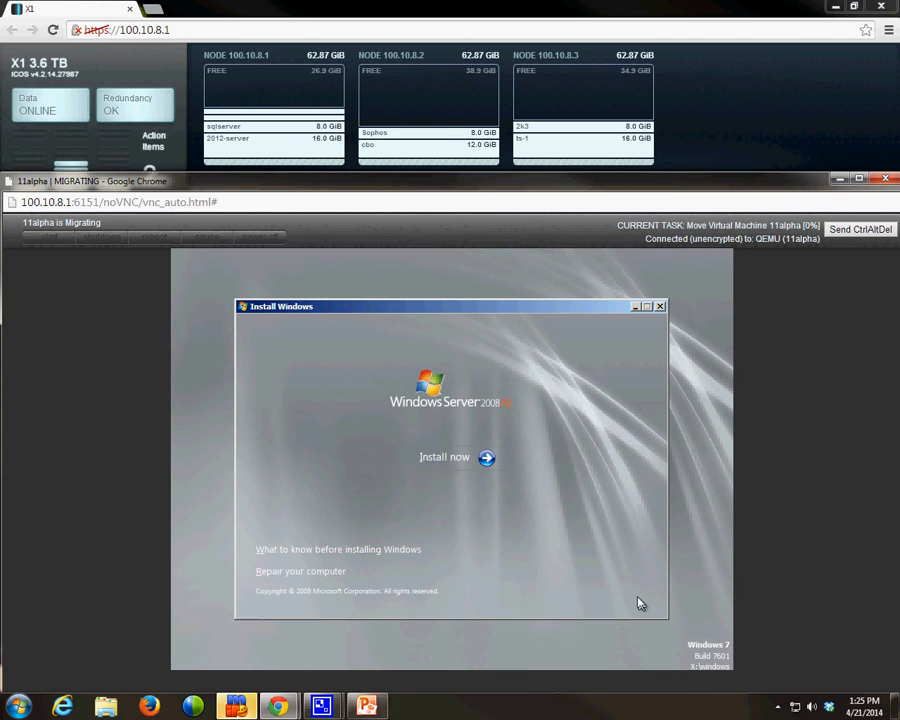
{"action": "left_click", "coordinate": [437, 460]}
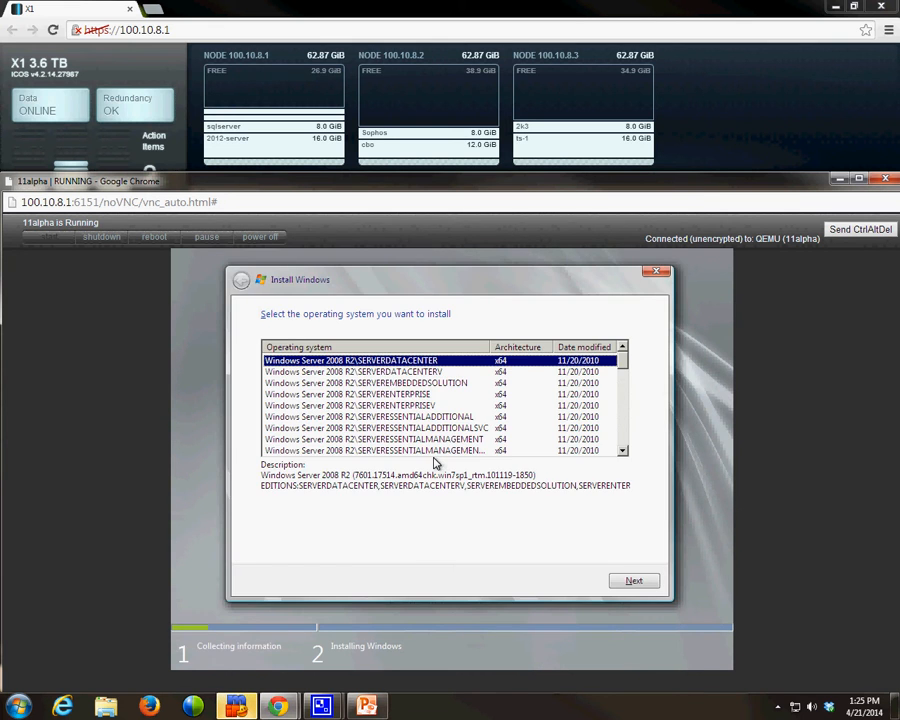
{"action": "left_click", "coordinate": [630, 582]}
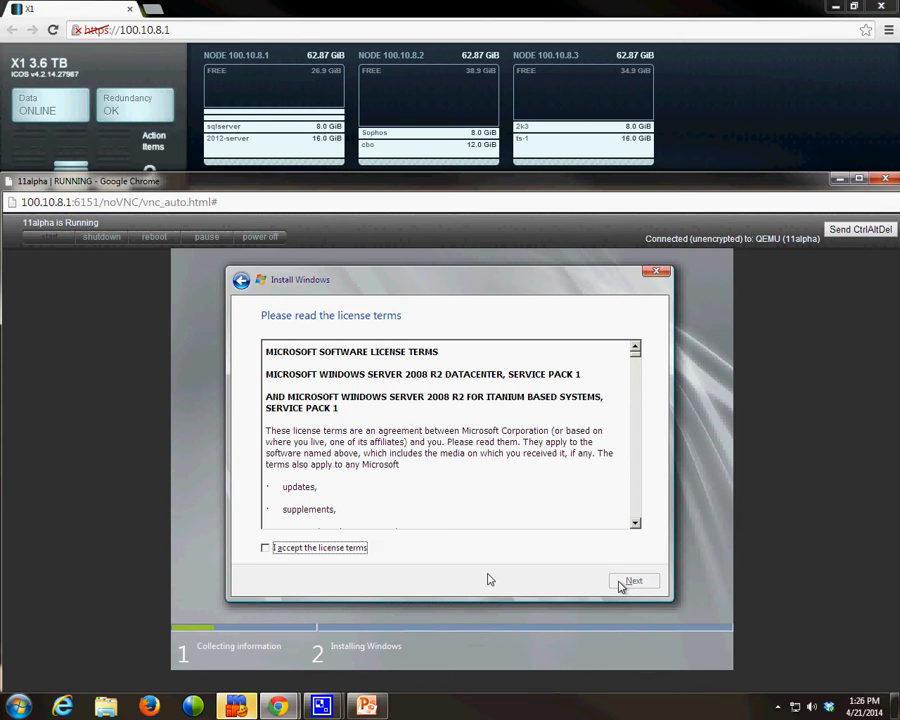
{"action": "left_click", "coordinate": [328, 552]}
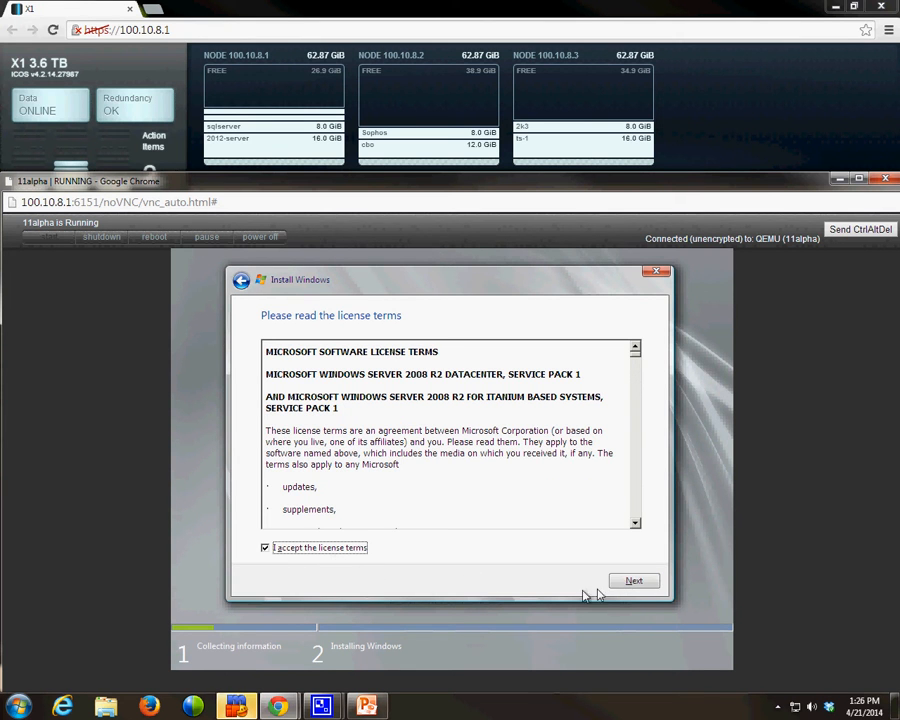
{"action": "left_click", "coordinate": [633, 582]}
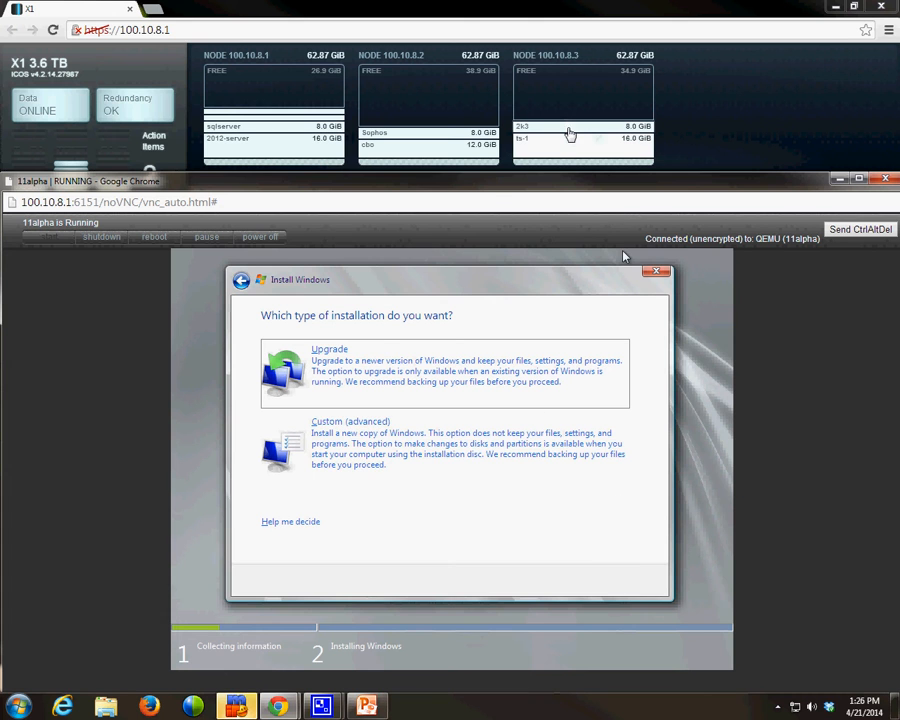
Step: Choose the Custom (advanced) installation and open the folder browser for loading a driver
{"action": "left_click", "coordinate": [358, 445]}
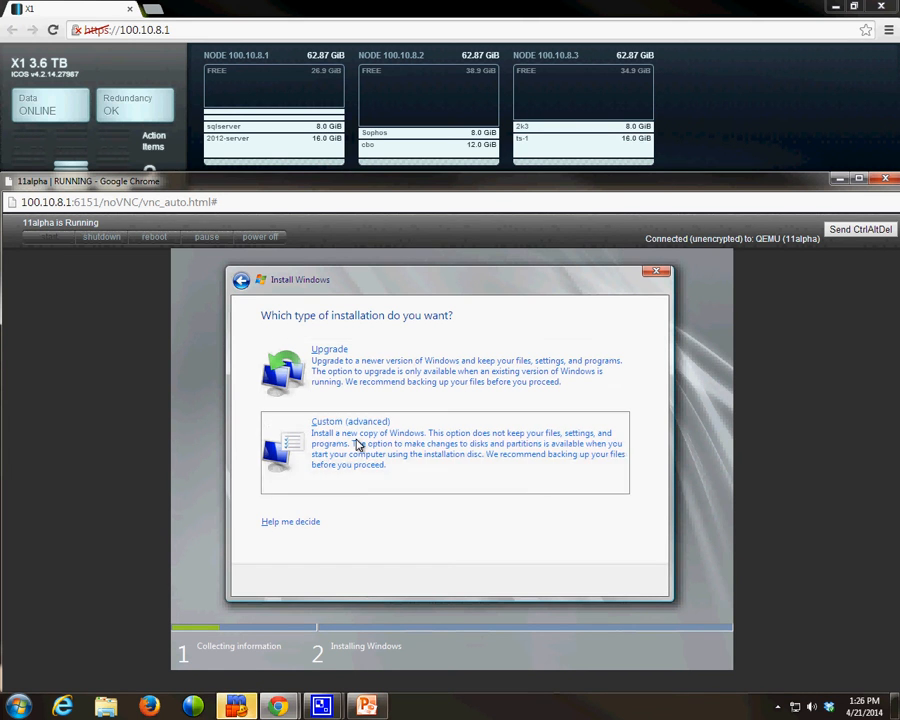
{"action": "left_click", "coordinate": [300, 514]}
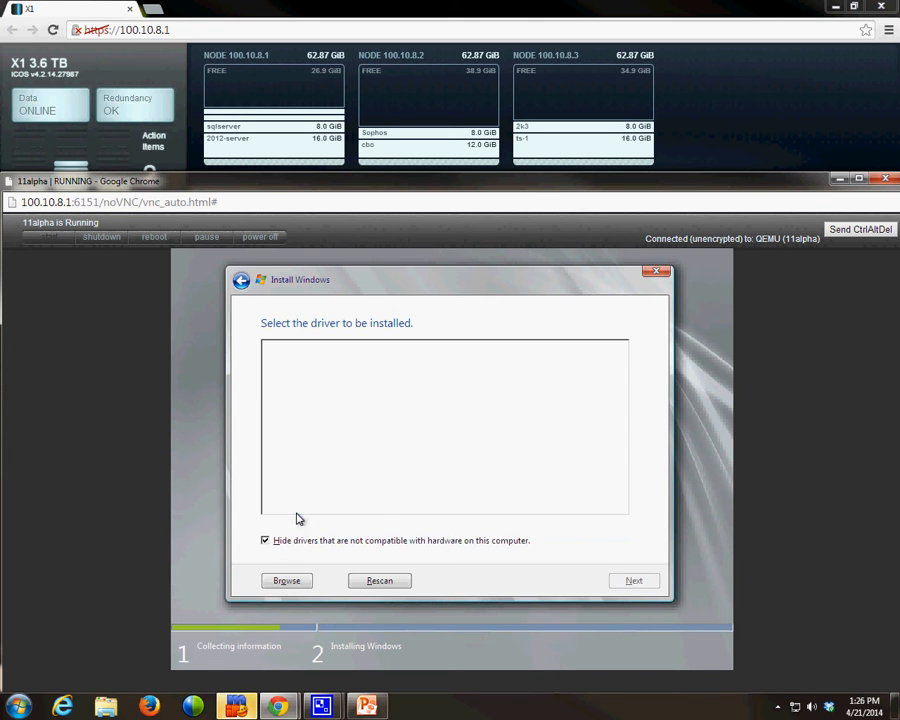
{"action": "left_click", "coordinate": [486, 516]}
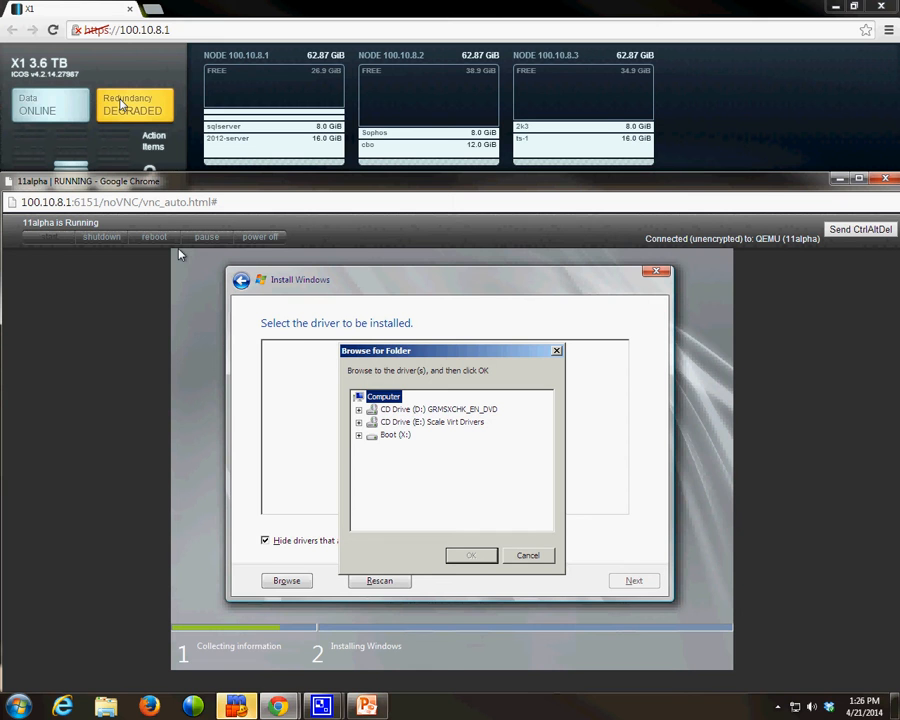
Step: Try to load drivers from the root of the Scale Virt Drivers CD (E:)
{"action": "left_click", "coordinate": [466, 423]}
{"action": "left_click", "coordinate": [466, 555]}
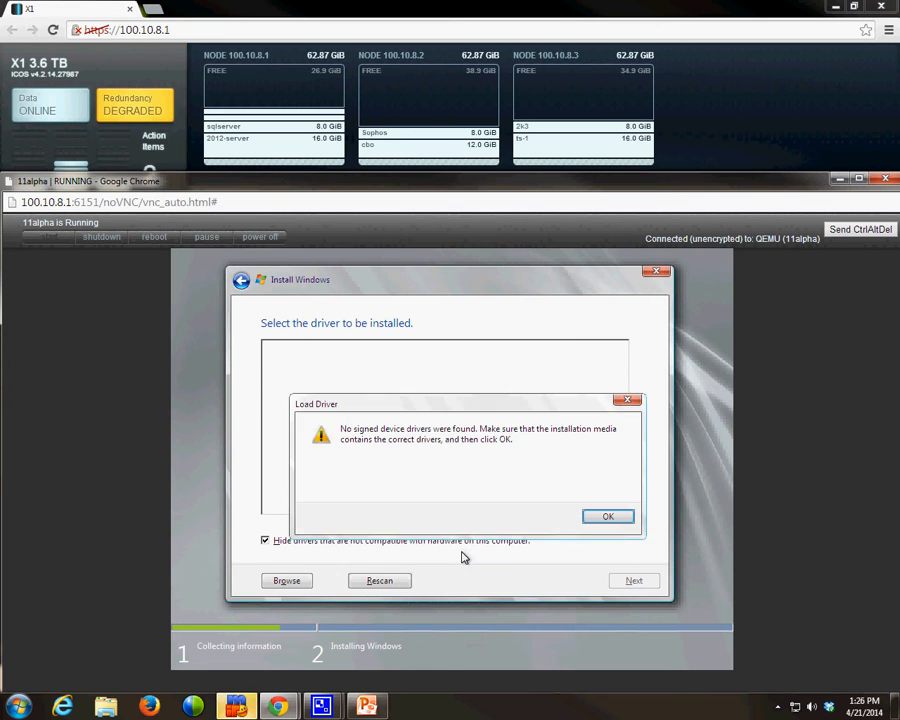
{"action": "left_click", "coordinate": [614, 516]}
Step: Load the drivers from the Win2008\AMD64 folder on the Scale Virt Drivers CD (E:)
{"action": "left_click", "coordinate": [288, 579]}
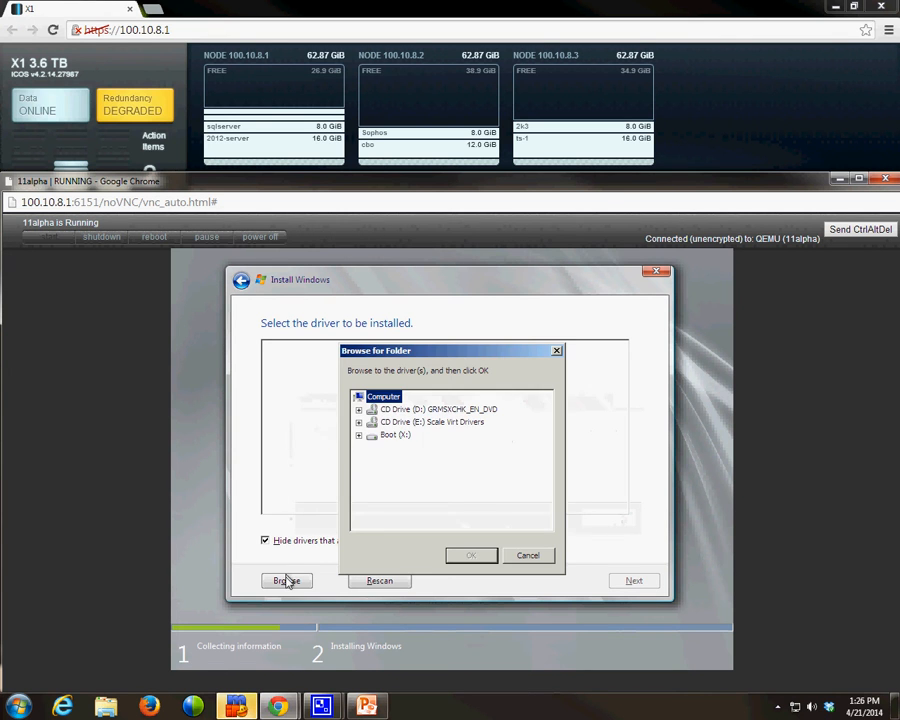
{"action": "double_click", "coordinate": [431, 424]}
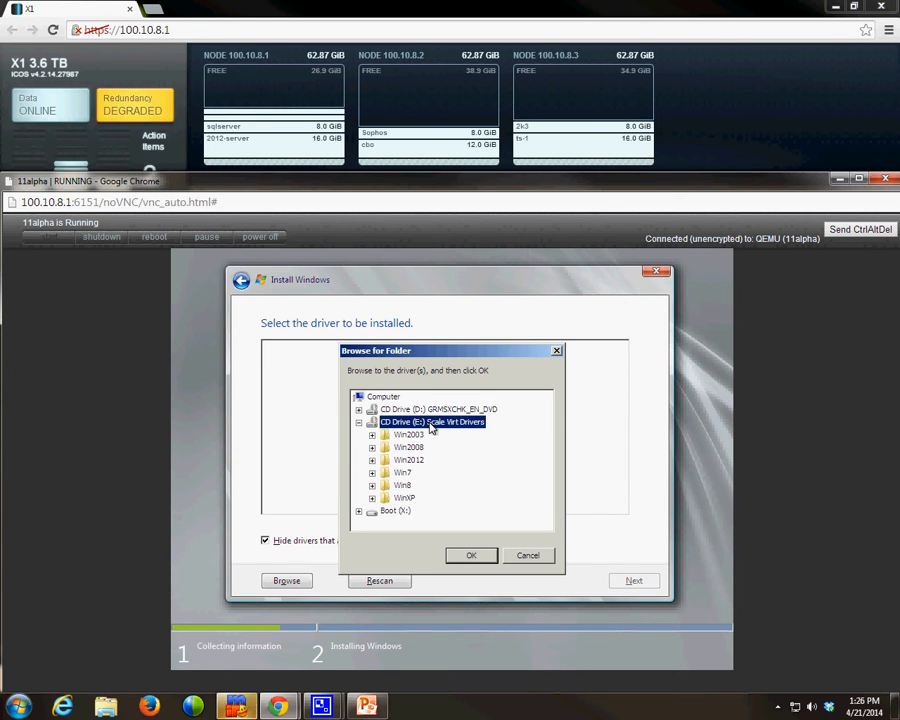
{"action": "double_click", "coordinate": [408, 447]}
{"action": "left_click", "coordinate": [419, 459]}
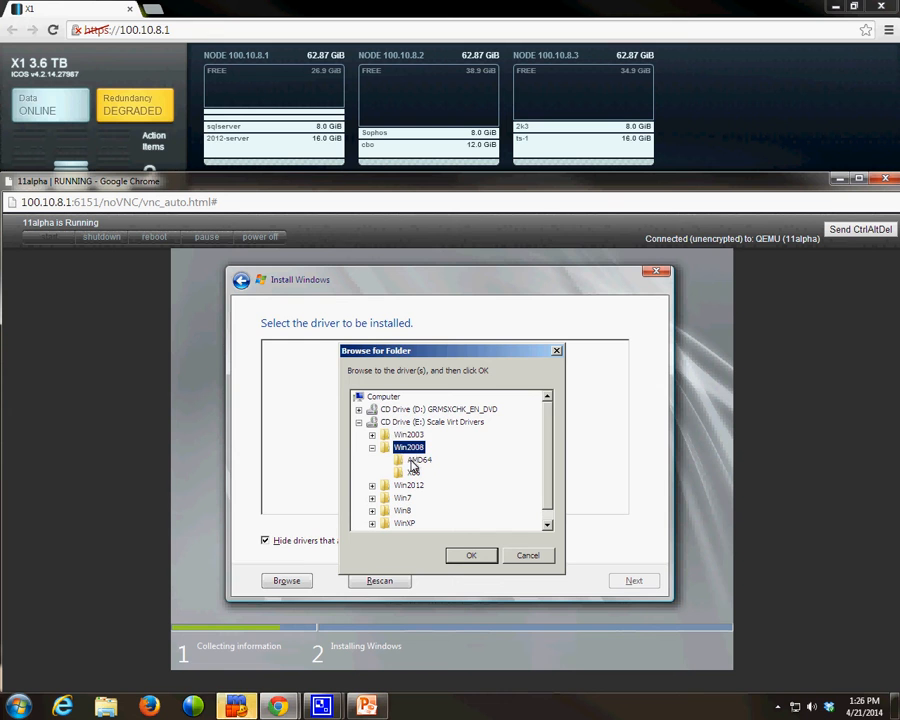
{"action": "left_click", "coordinate": [461, 557]}
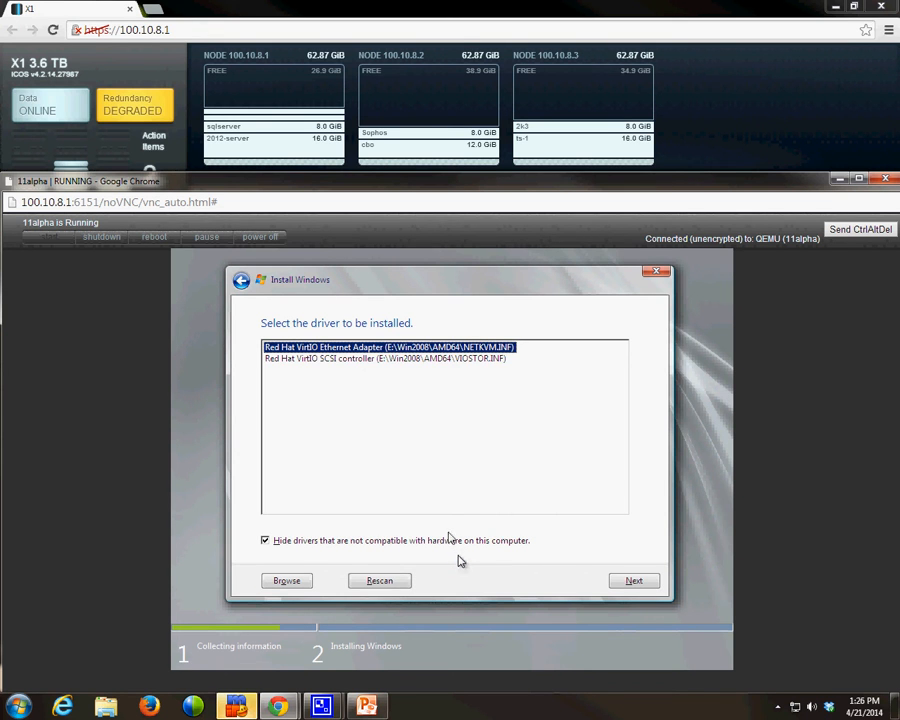
Step: Install both Red Hat VirtIO drivers, Ethernet Adapter and SCSI controller, and start installing Windows on Disk 0 Unallocated Space
{"action": "left_click", "coordinate": [376, 360], "text": "shift"}
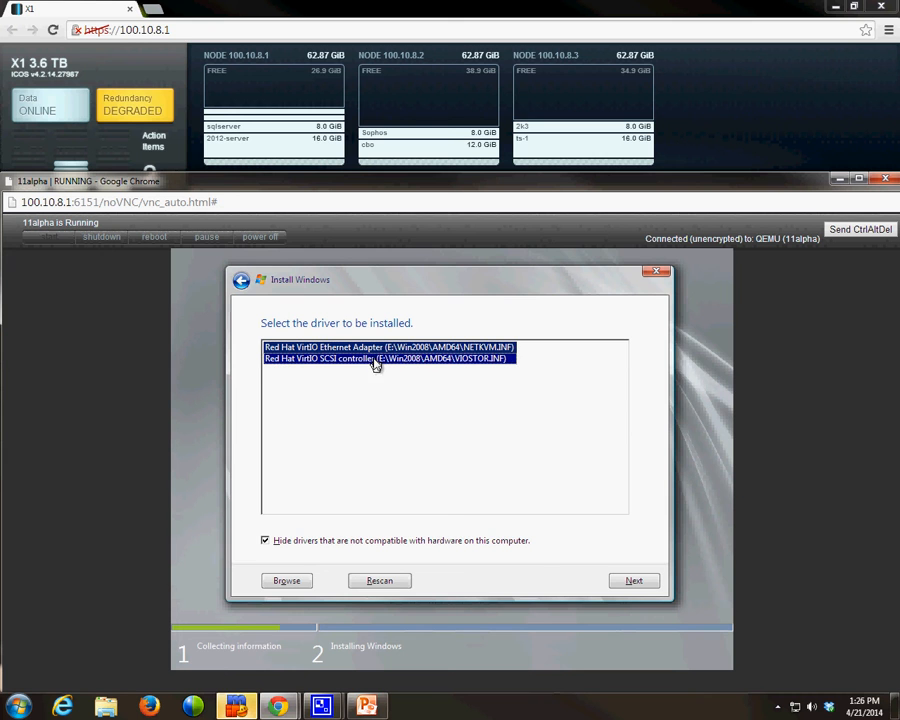
{"action": "left_click", "coordinate": [633, 581]}
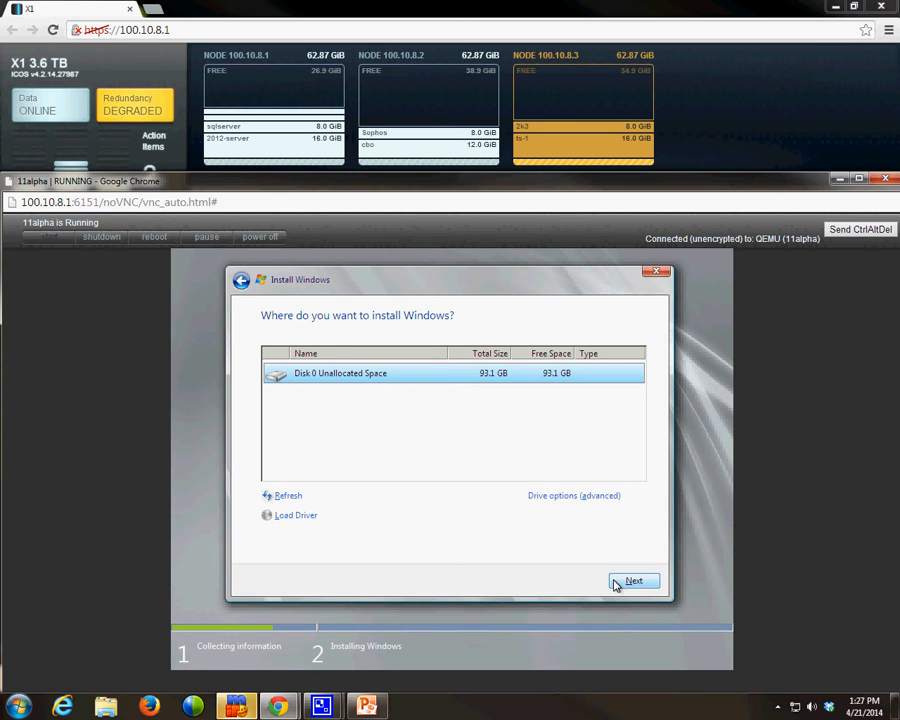
{"action": "left_click", "coordinate": [632, 581]}
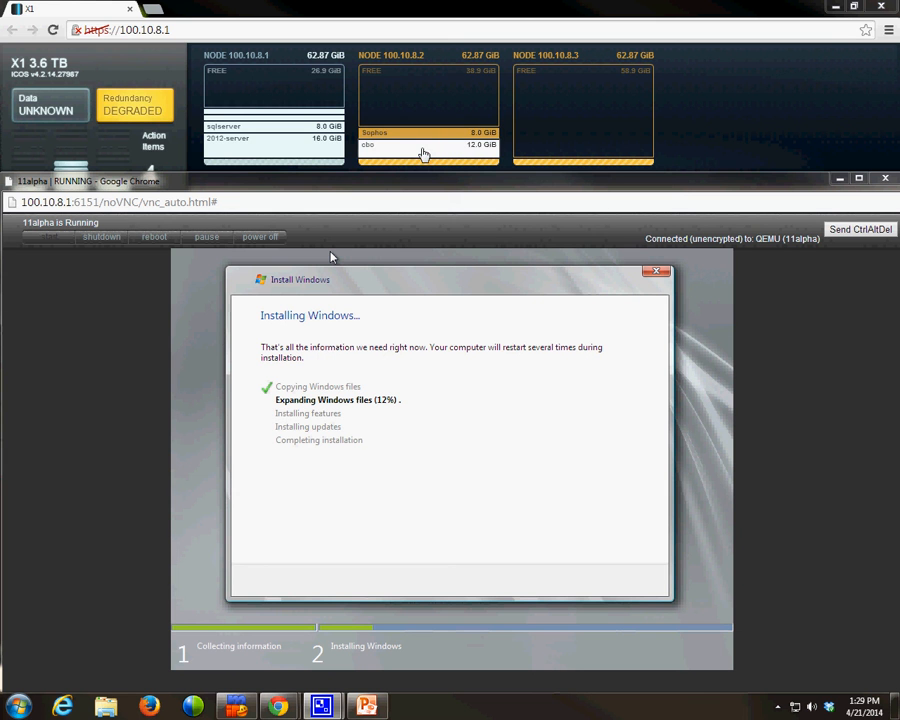
{"action": "left_click", "coordinate": [432, 140]}
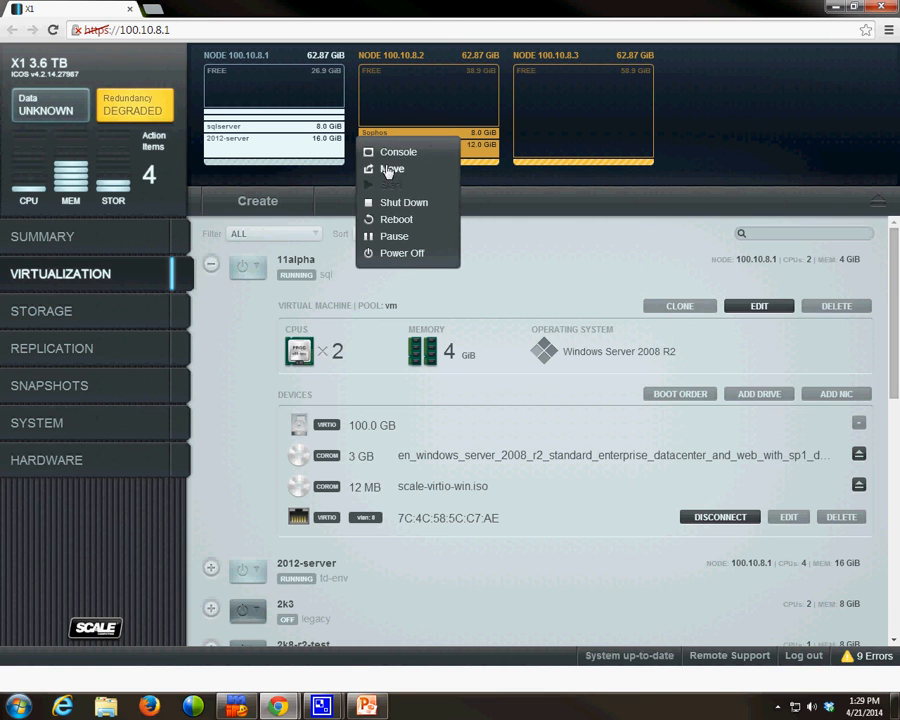
{"action": "left_click", "coordinate": [390, 169]}
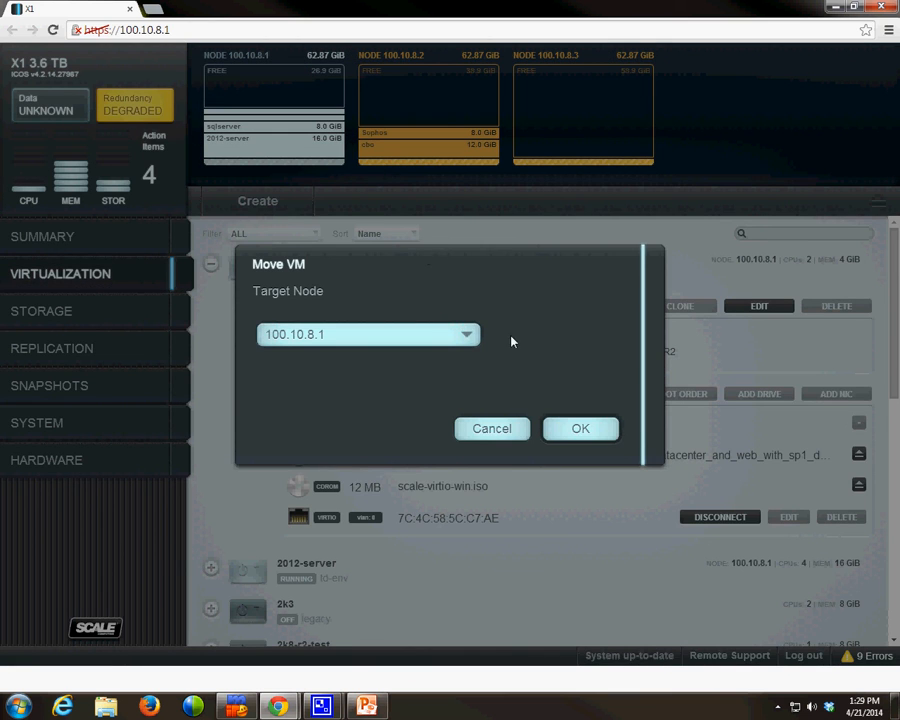
{"action": "left_click", "coordinate": [494, 426]}
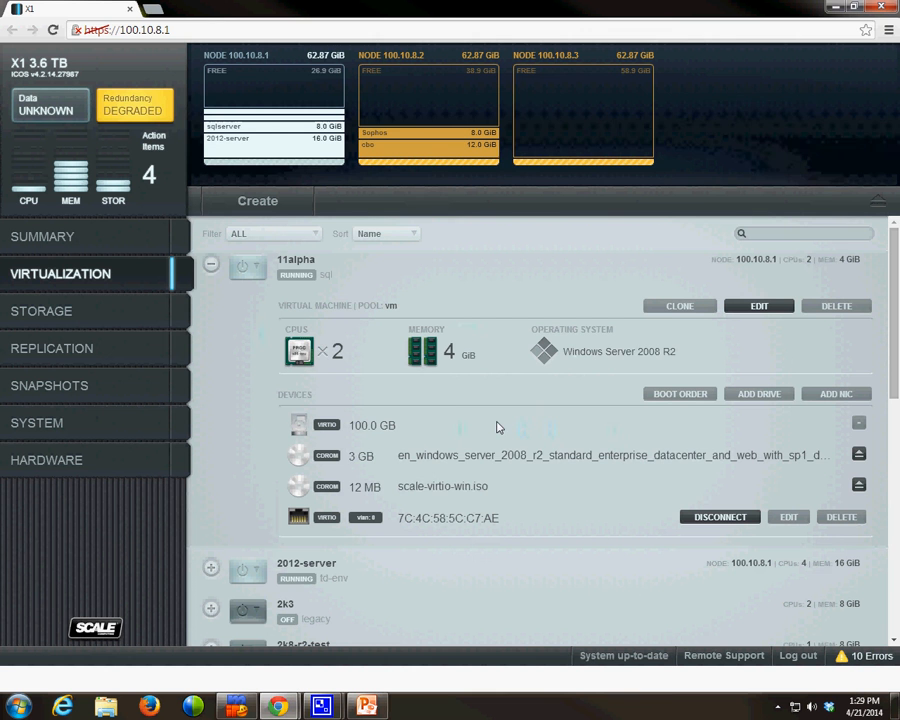
Step: Check the Sophos VM's console on node 100.10.8.2, close it, and return to the 11alpha installation console
{"action": "left_click", "coordinate": [434, 142]}
{"action": "left_click", "coordinate": [398, 157]}
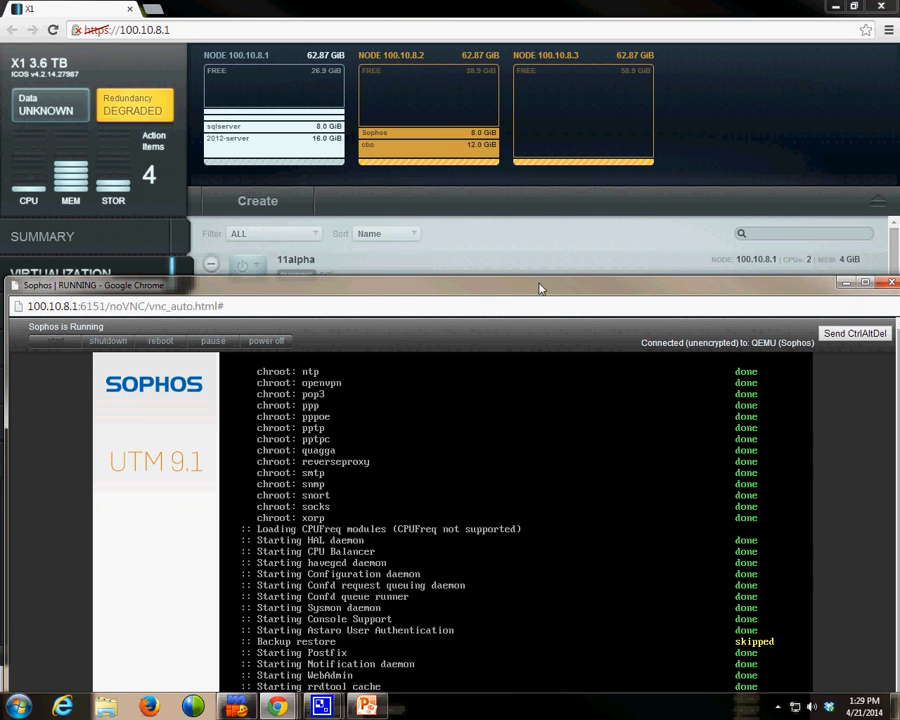
{"action": "left_click_drag", "start_coordinate": [538, 292], "coordinate": [540, 203]}
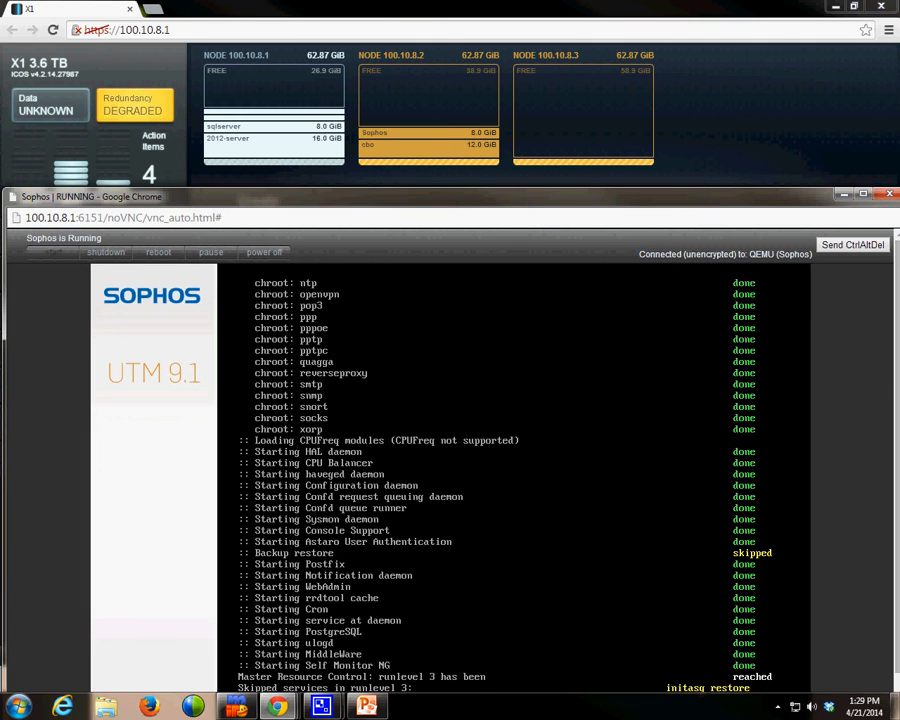
{"action": "left_click", "coordinate": [884, 193]}
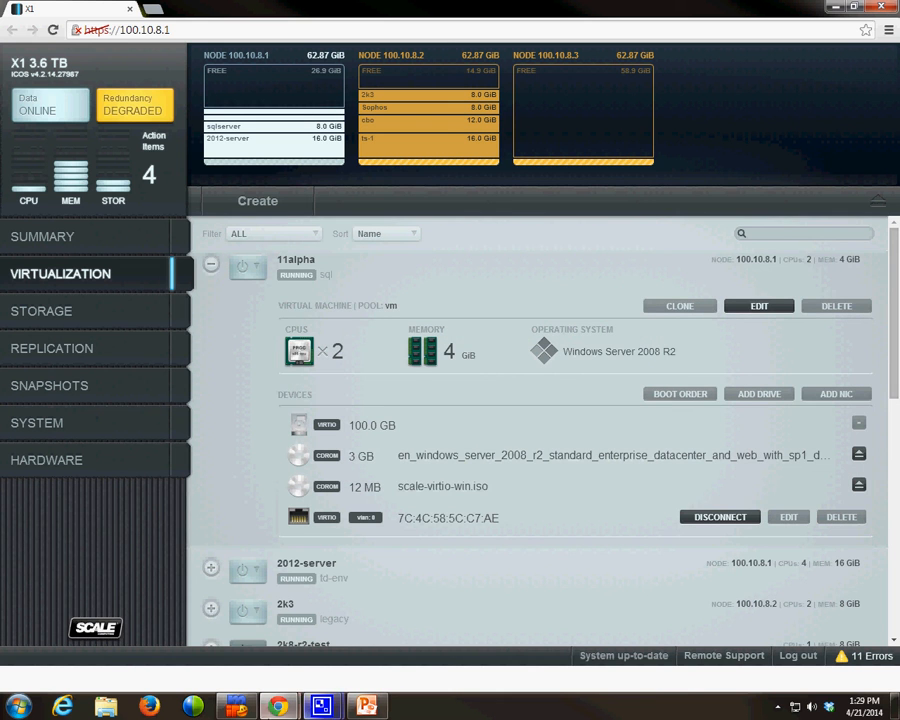
{"action": "mouse_move", "coordinate": [278, 706]}
{"action": "left_click", "coordinate": [350, 652]}
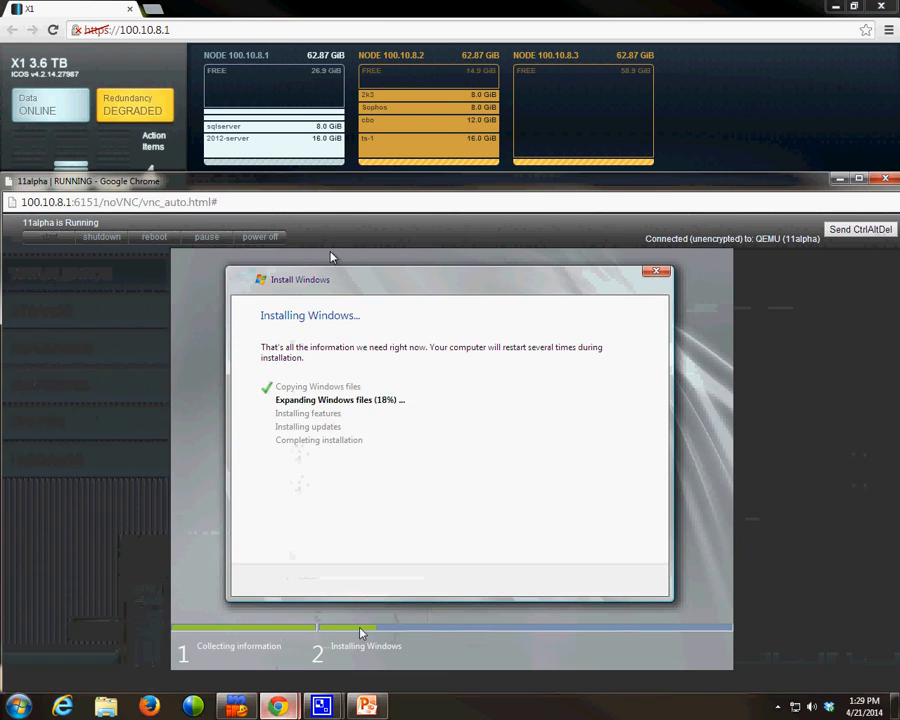